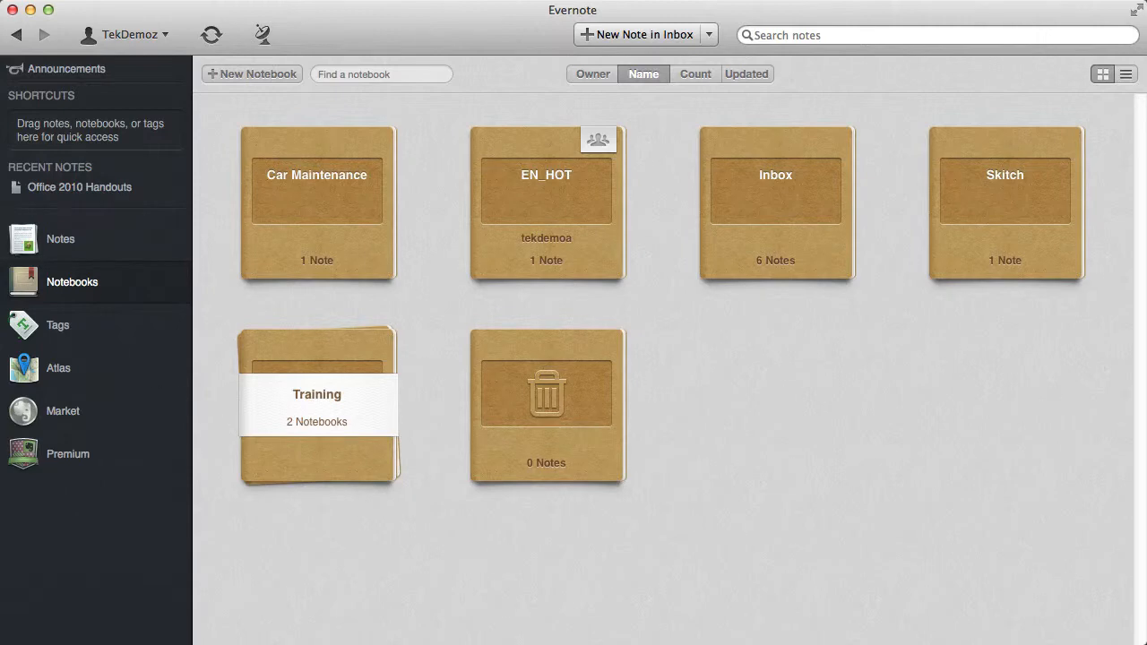
- Show all notes and tag the four SEO Marketing notes together with SEO
{"action": "left_click", "coordinate": [58, 242]}
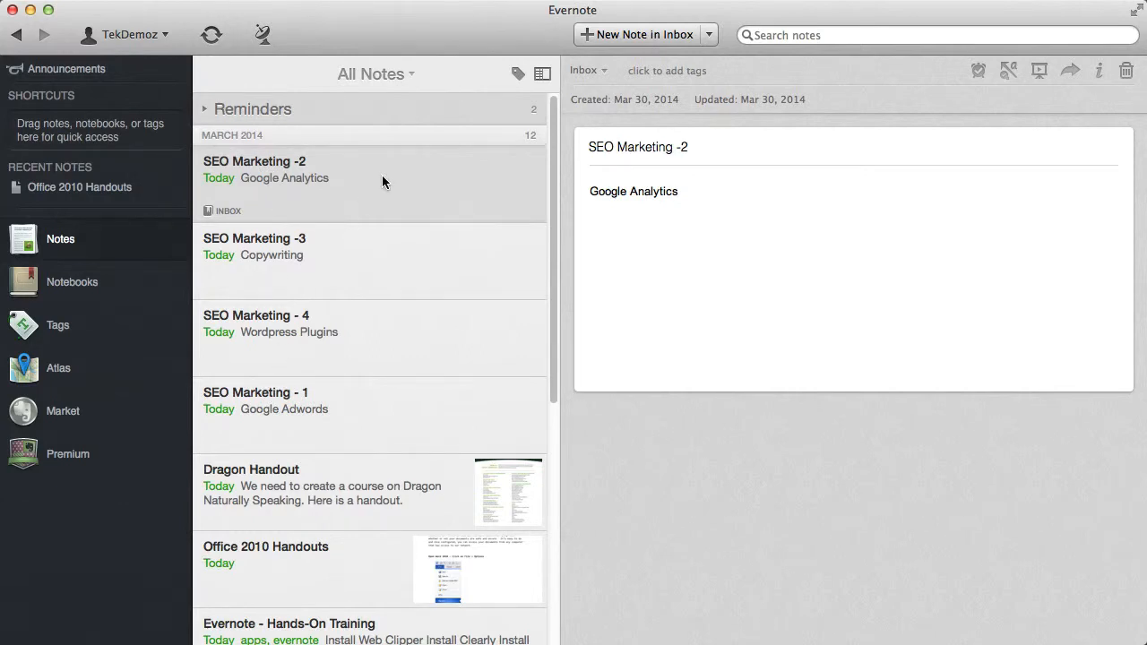
{"action": "left_click", "coordinate": [329, 412], "text": "shift"}
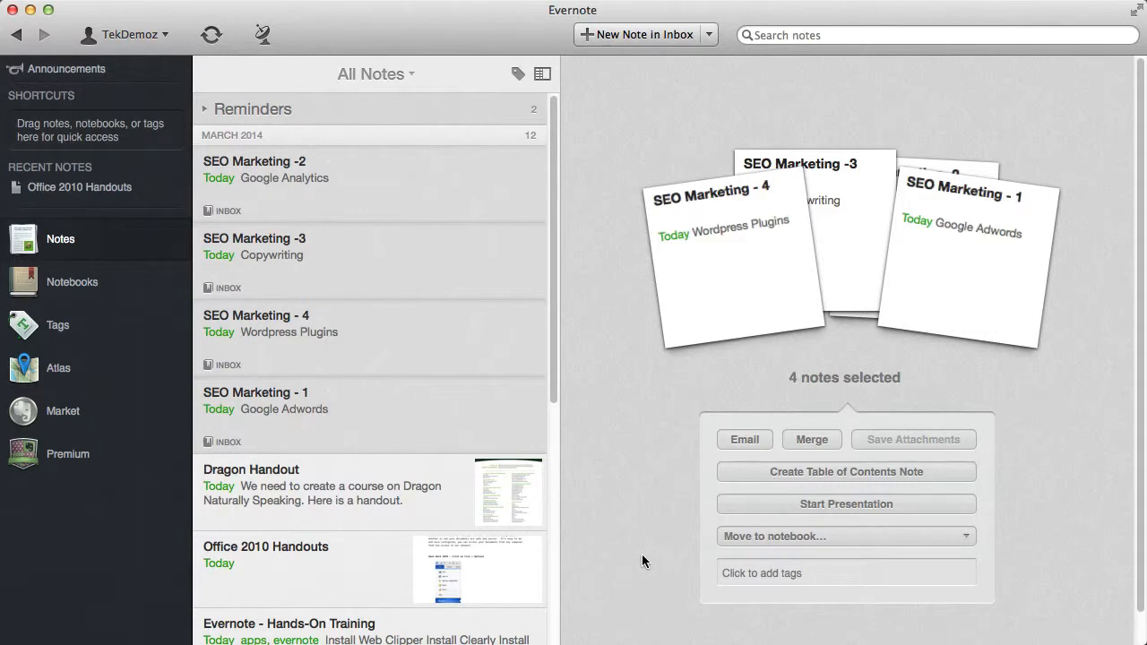
{"action": "left_click", "coordinate": [762, 575]}
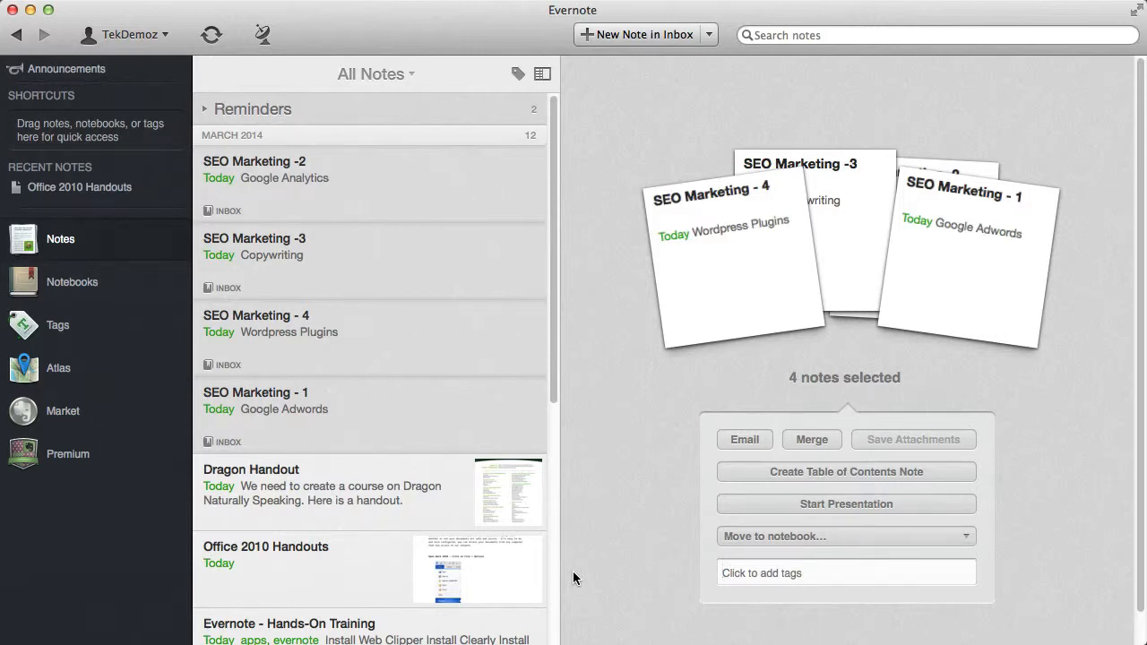
{"action": "type", "text": "SEO"}
{"action": "key", "text": "Return"}
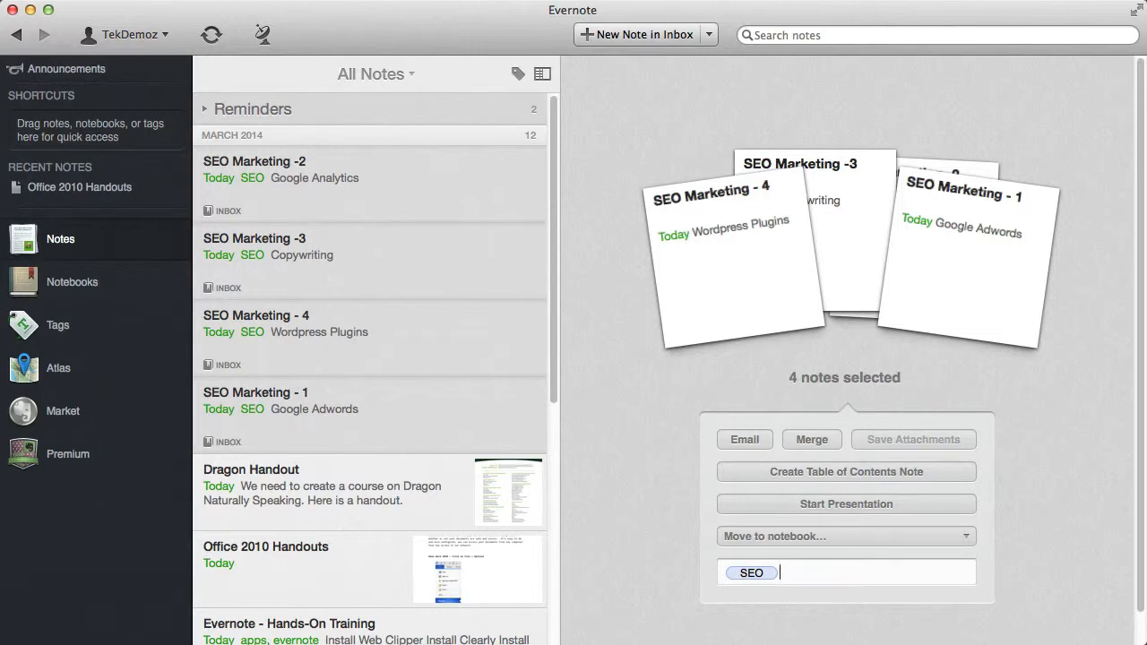
- Add the tag marketing to the four selected SEO Marketing notes
{"action": "type", "text": "mar"}
{"action": "key", "text": "BackSpace"}
{"action": "key", "text": "BackSpace"}
{"action": "key", "text": "BackSpace"}
{"action": "type", "text": "marketing"}
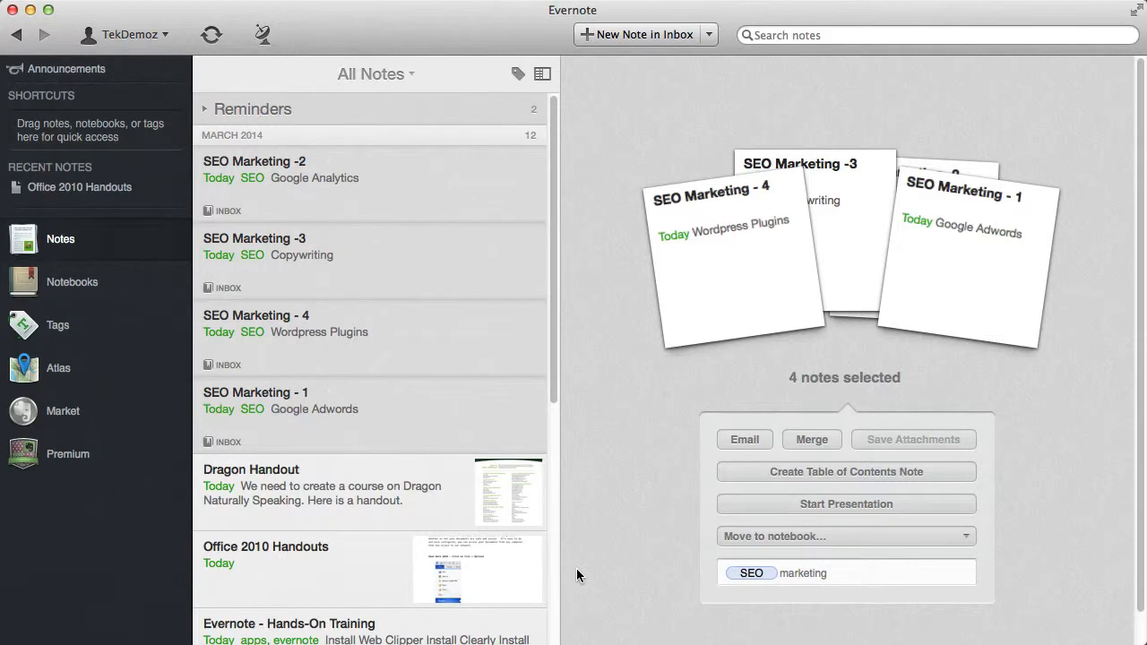
{"action": "key", "text": "Return"}
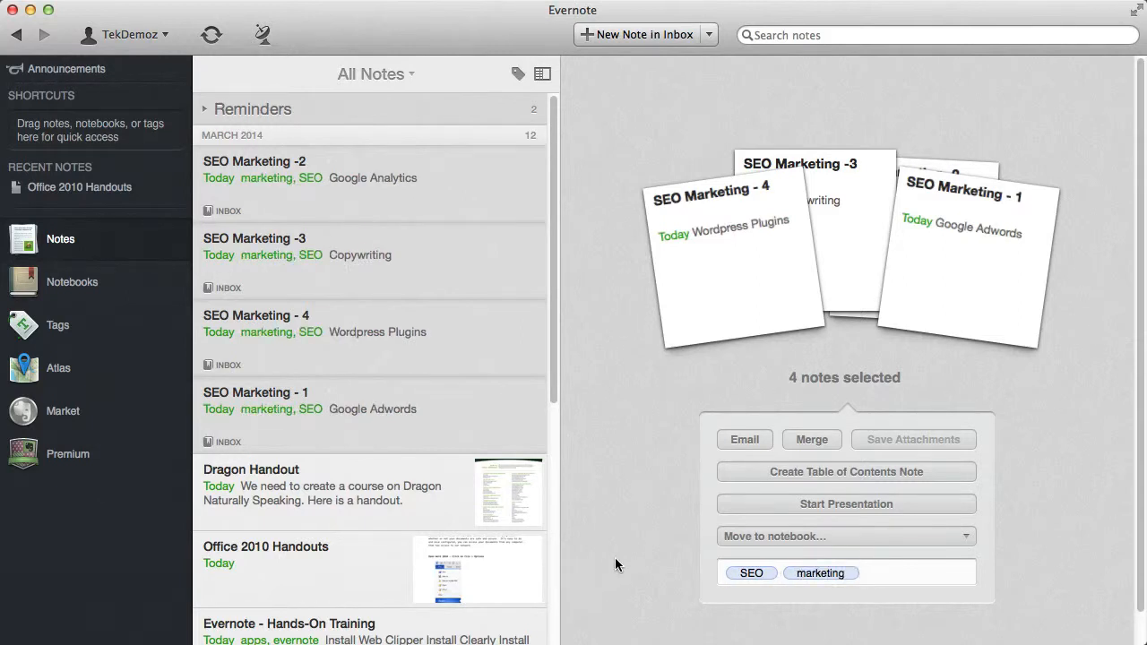
- Check the tags on each SEO Marketing note, viewing SEO Marketing -2 in a separate window and the others in the main view
{"action": "left_click", "coordinate": [258, 176]}
{"action": "double_click", "coordinate": [257, 171]}
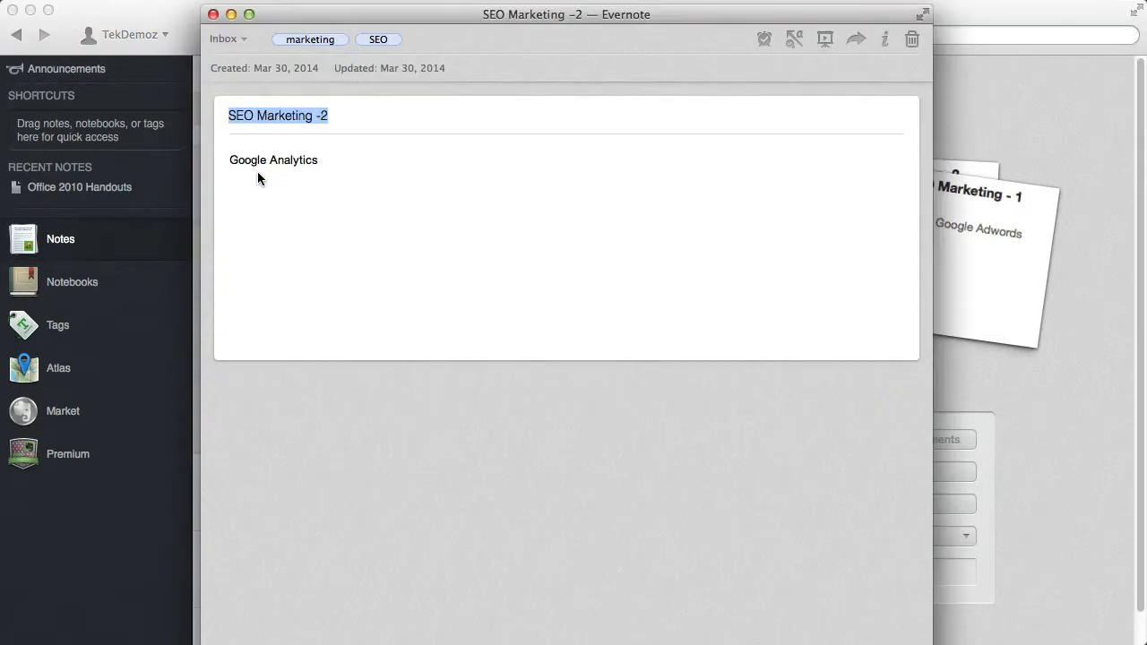
{"action": "left_click", "coordinate": [213, 14]}
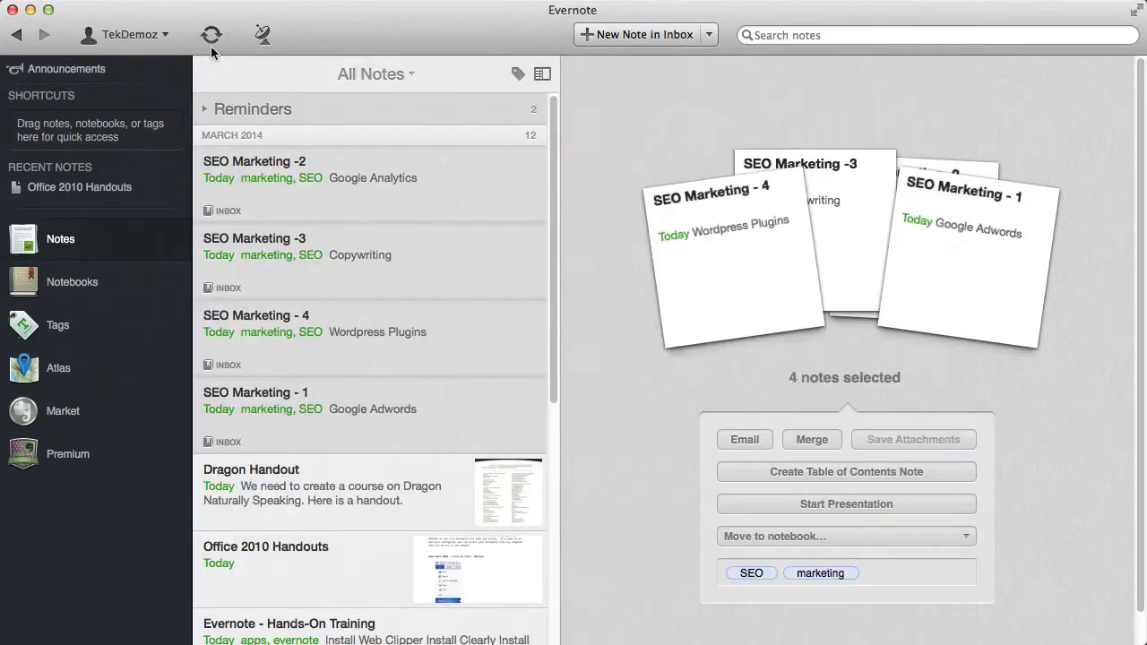
{"action": "left_click", "coordinate": [371, 410]}
{"action": "left_click", "coordinate": [309, 330]}
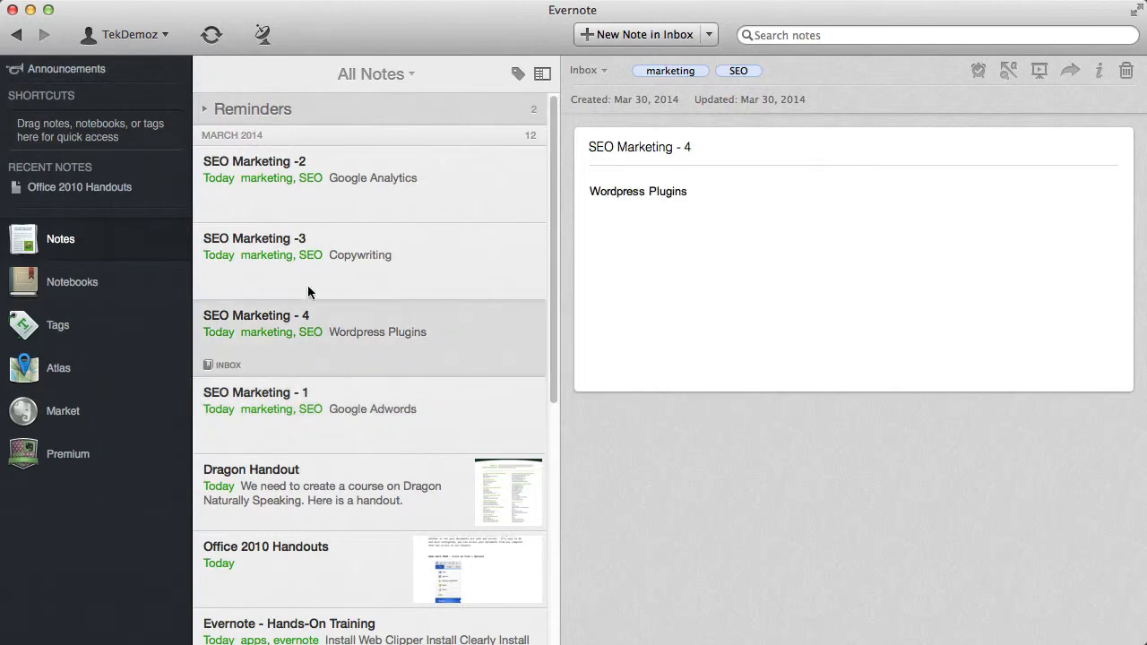
{"action": "left_click", "coordinate": [309, 268]}
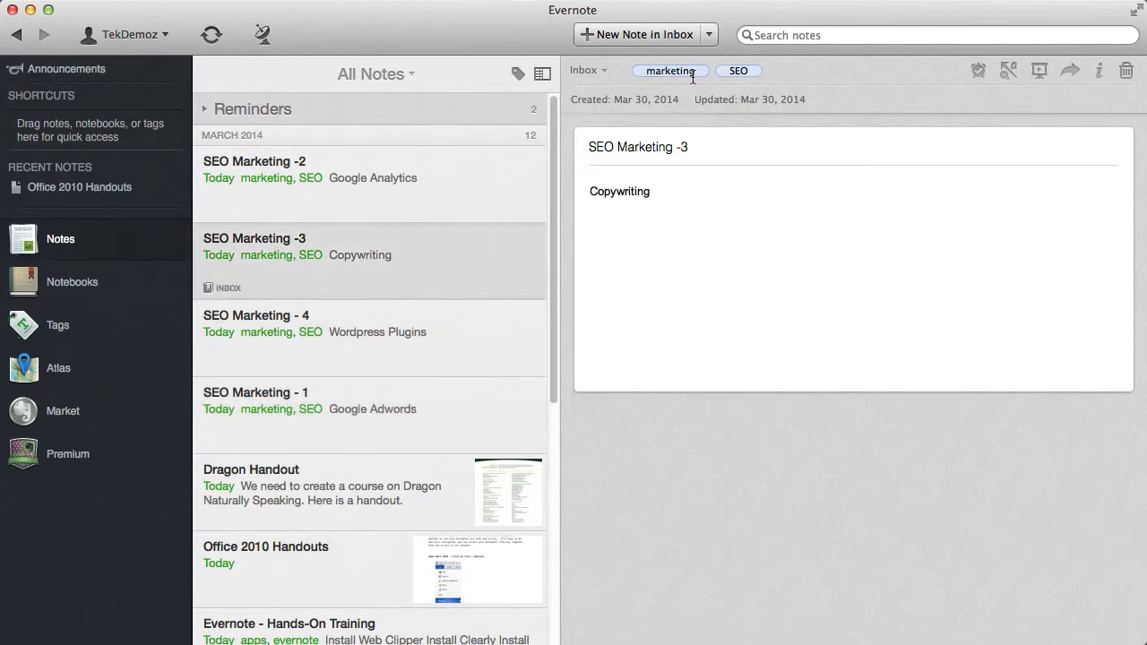
{"action": "left_click", "coordinate": [265, 184]}
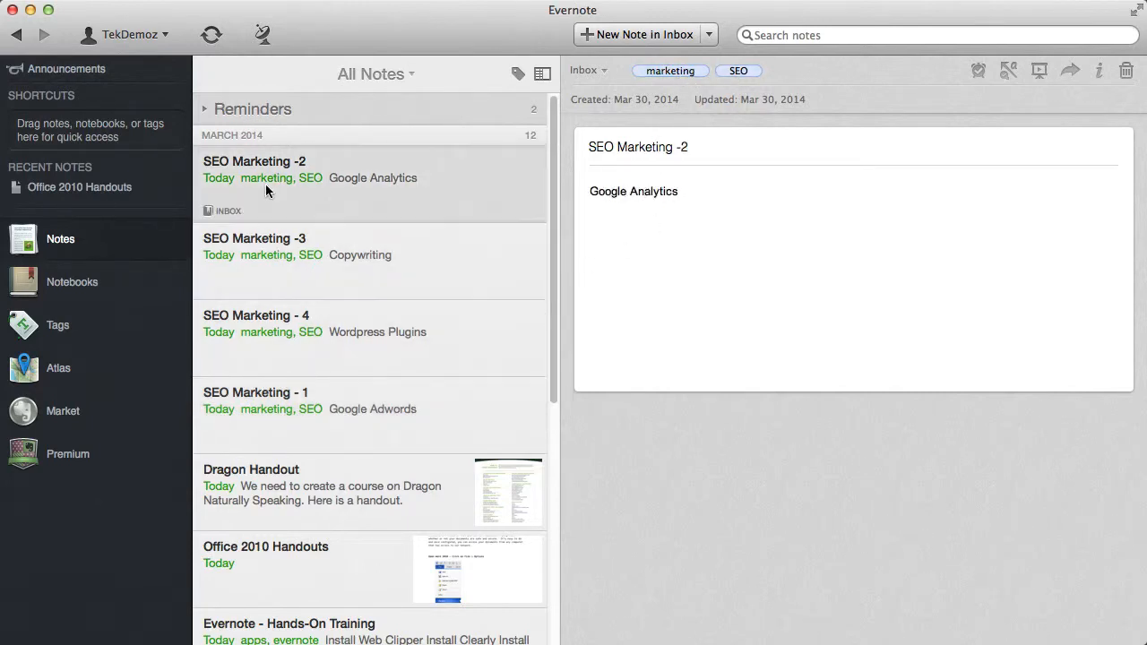
{"action": "left_click", "coordinate": [261, 262]}
{"action": "left_click", "coordinate": [263, 337]}
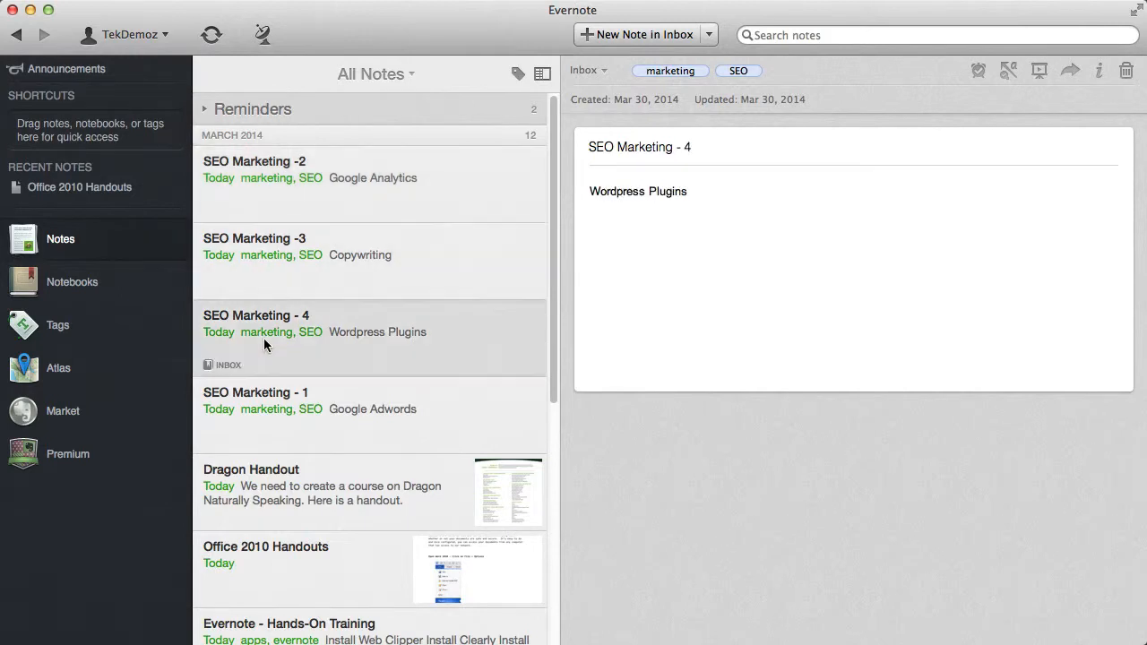
{"action": "left_click", "coordinate": [271, 407]}
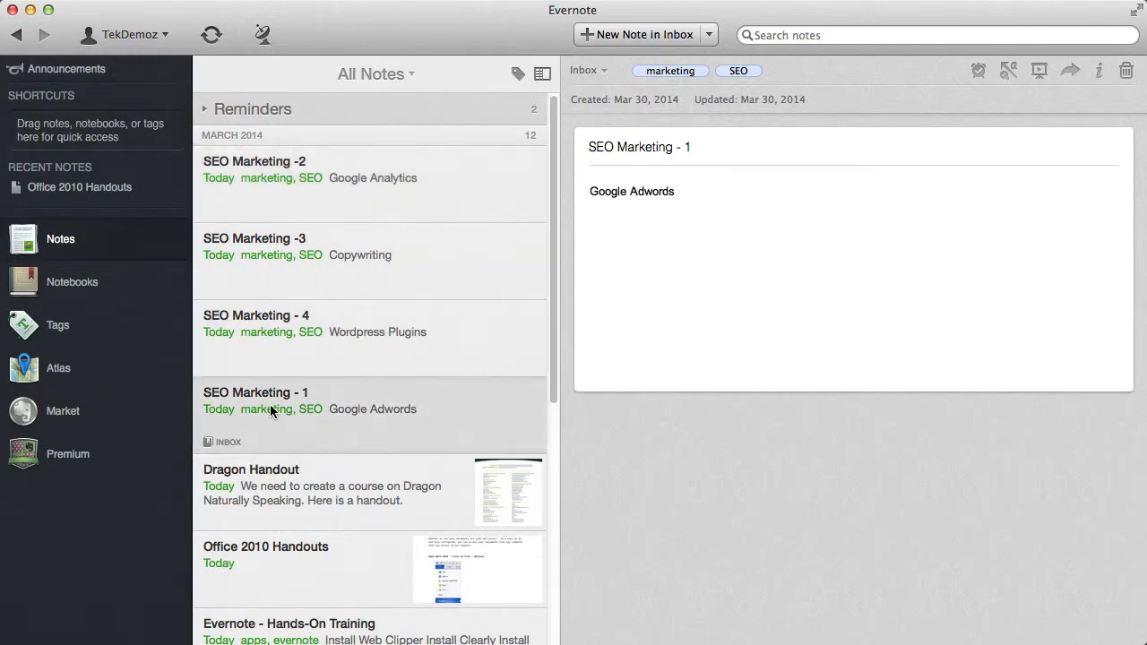
- Merge the four SEO Marketing notes, from SEO Marketing -2 through SEO Marketing - 1, into a single note
{"action": "left_click", "coordinate": [264, 176]}
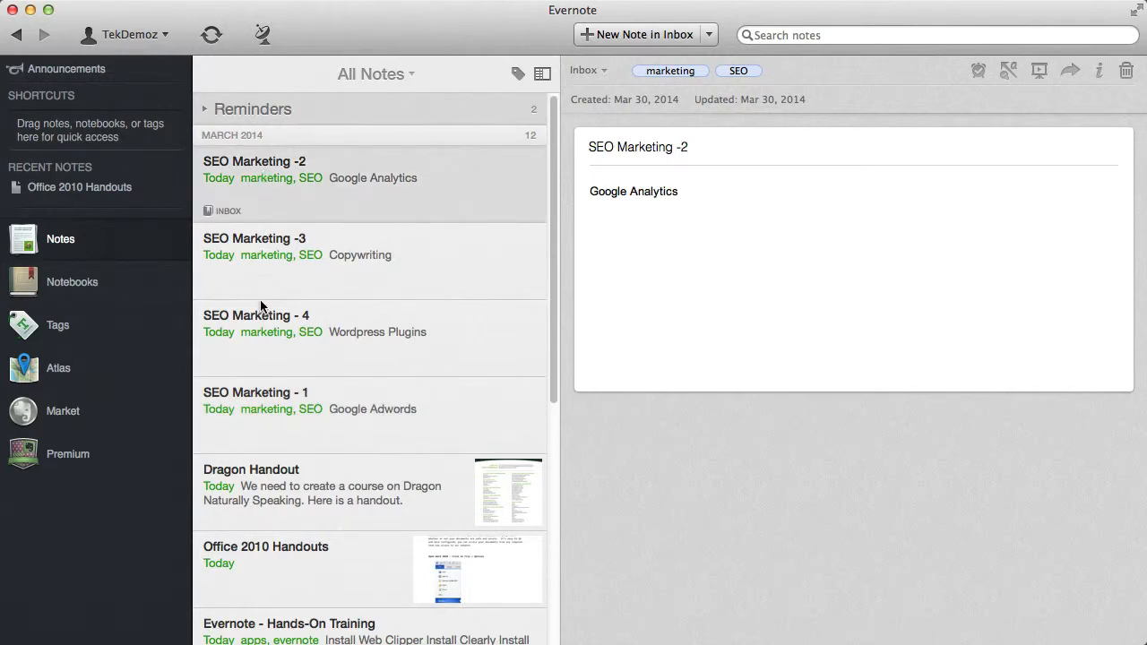
{"action": "left_click", "coordinate": [270, 412], "text": "shift"}
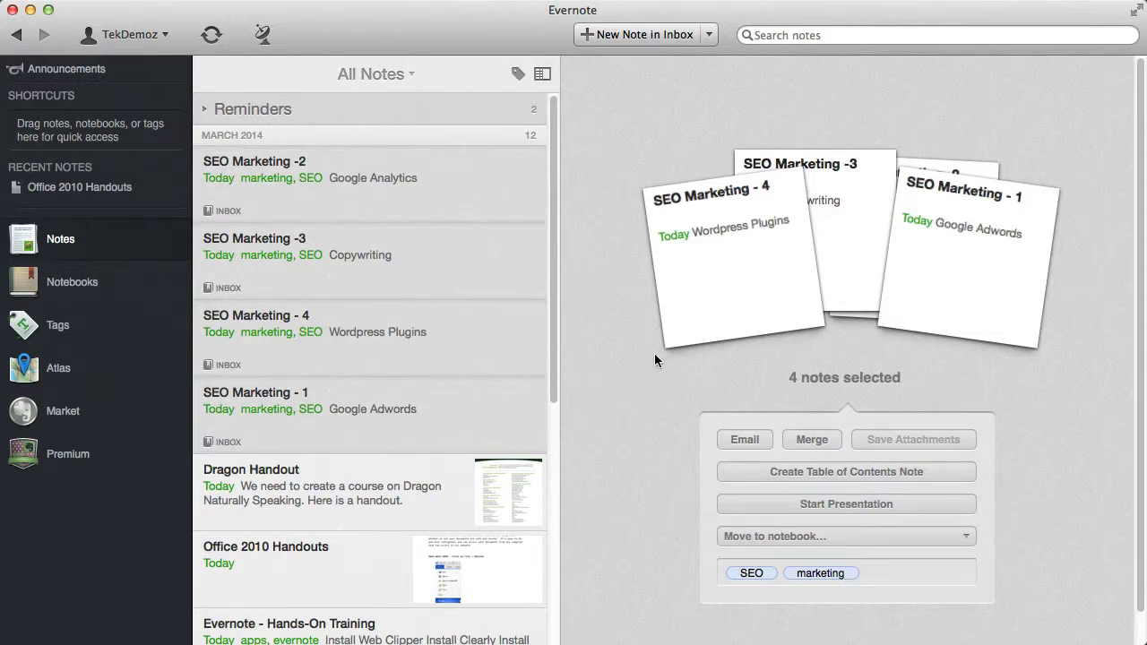
{"action": "left_click", "coordinate": [811, 440]}
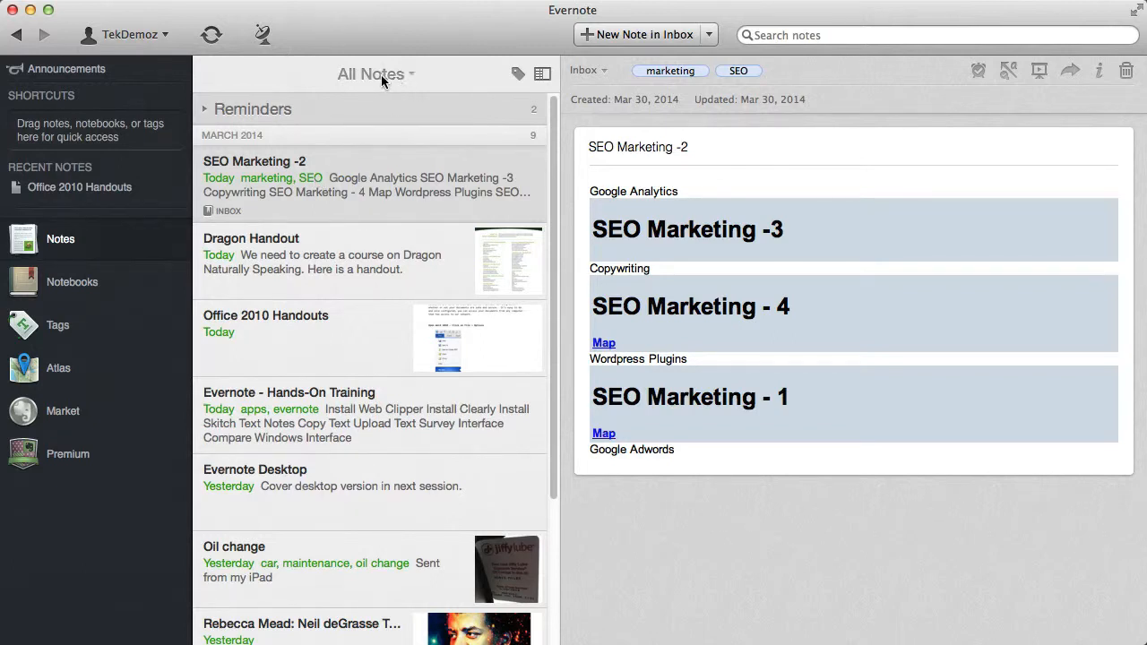
- Restore all four original SEO Marketing notes from the Trash
{"action": "left_click", "coordinate": [411, 77]}
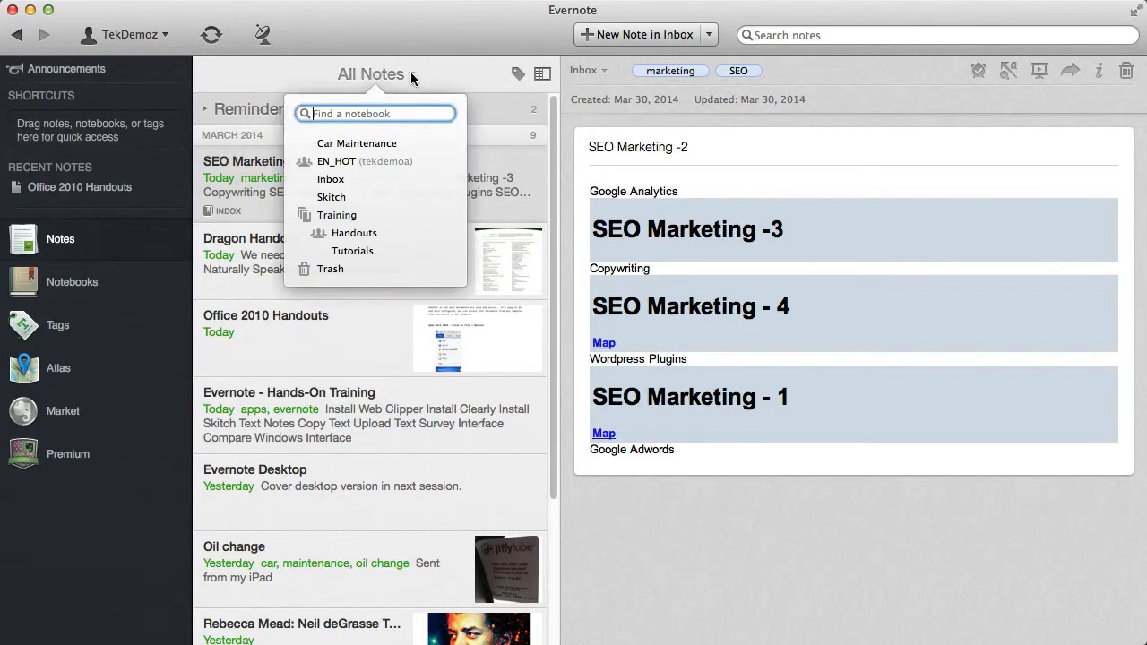
{"action": "left_click", "coordinate": [329, 271]}
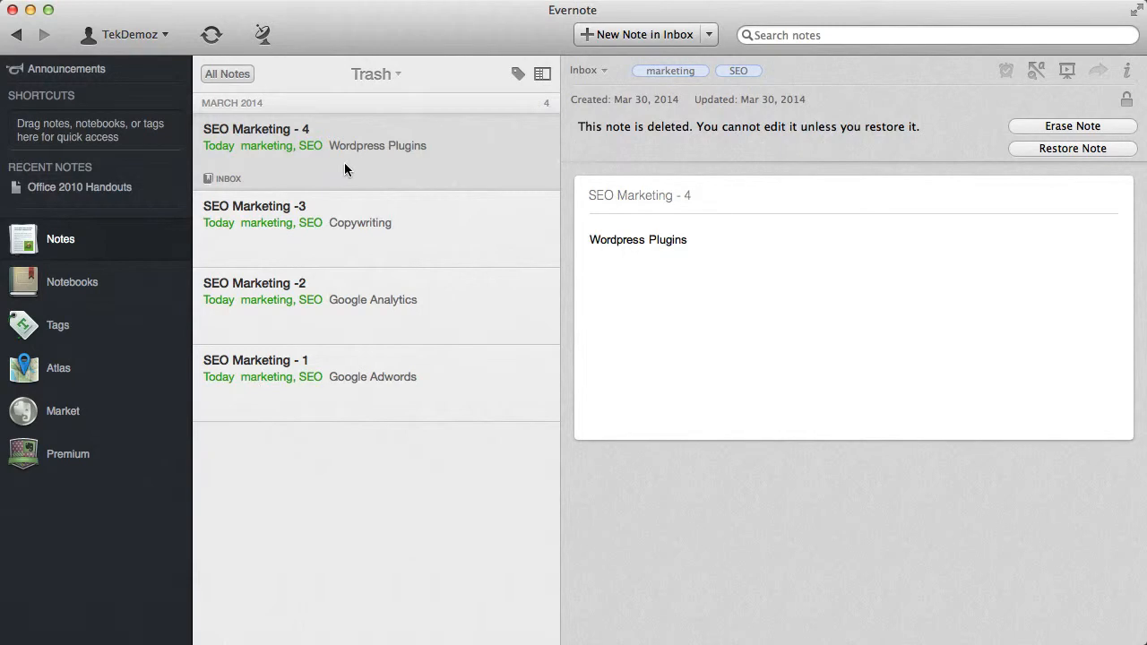
{"action": "left_click", "coordinate": [307, 380], "text": "shift"}
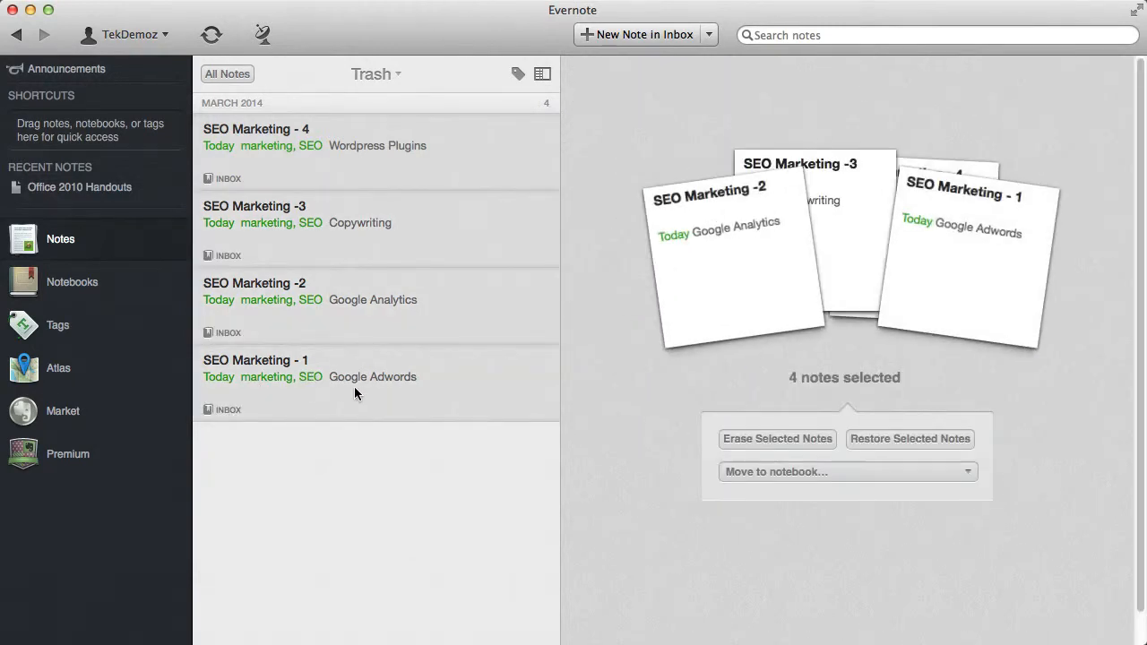
{"action": "right_click", "coordinate": [354, 386]}
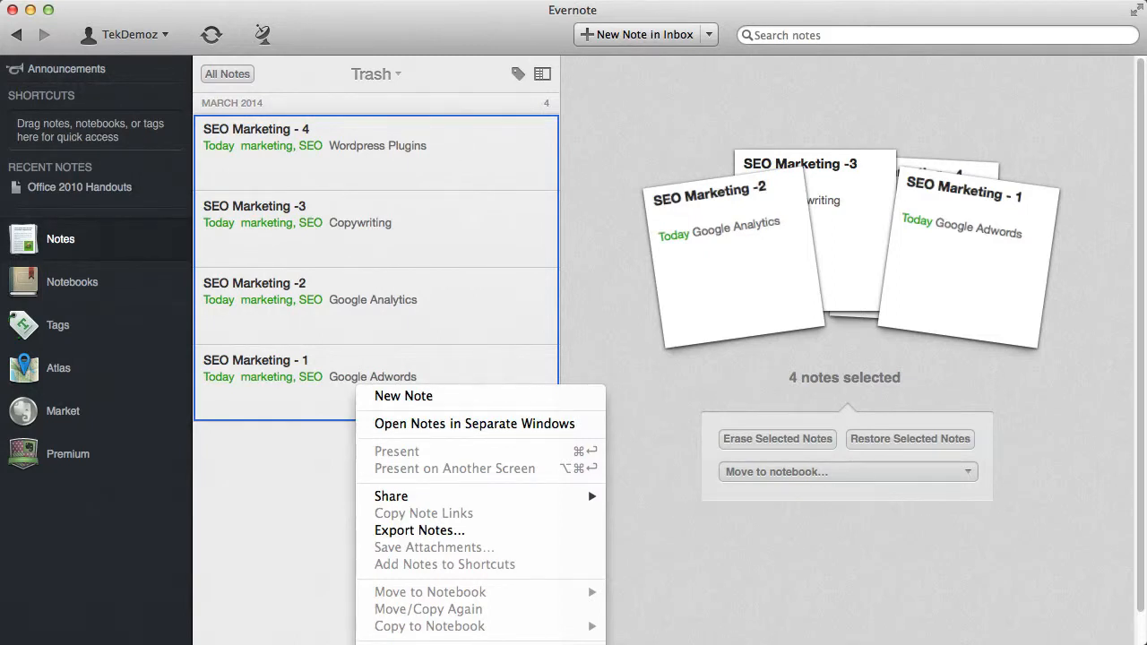
{"action": "left_click", "coordinate": [394, 644]}
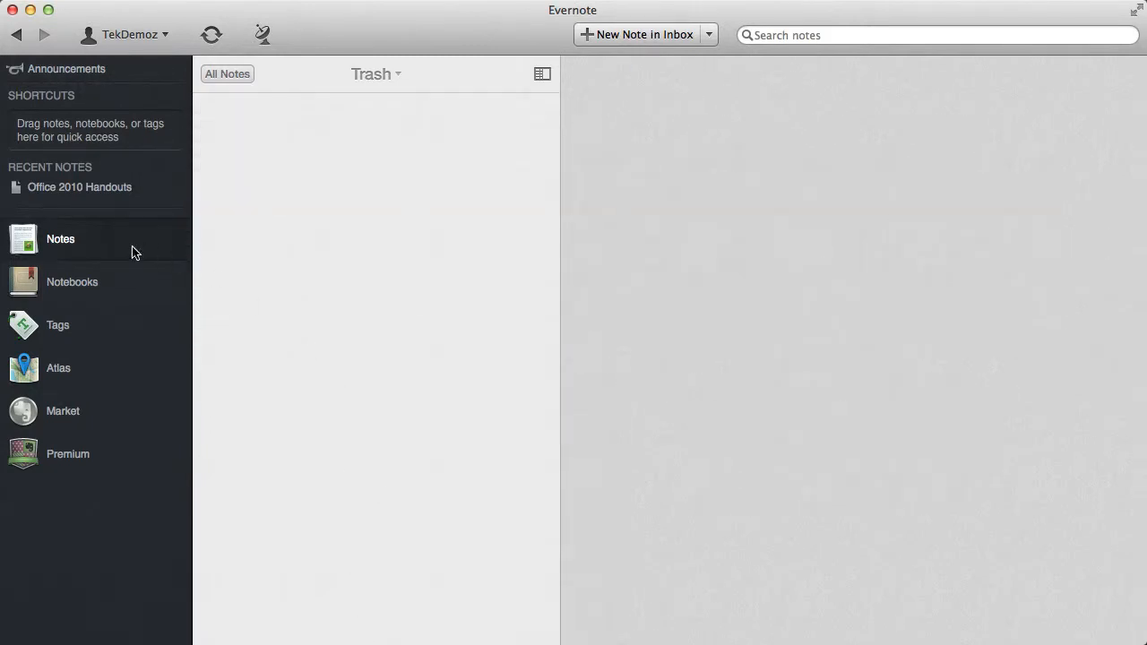
- Return to All Notes and delete the merged SEO Marketing -2 note
{"action": "left_click", "coordinate": [226, 74]}
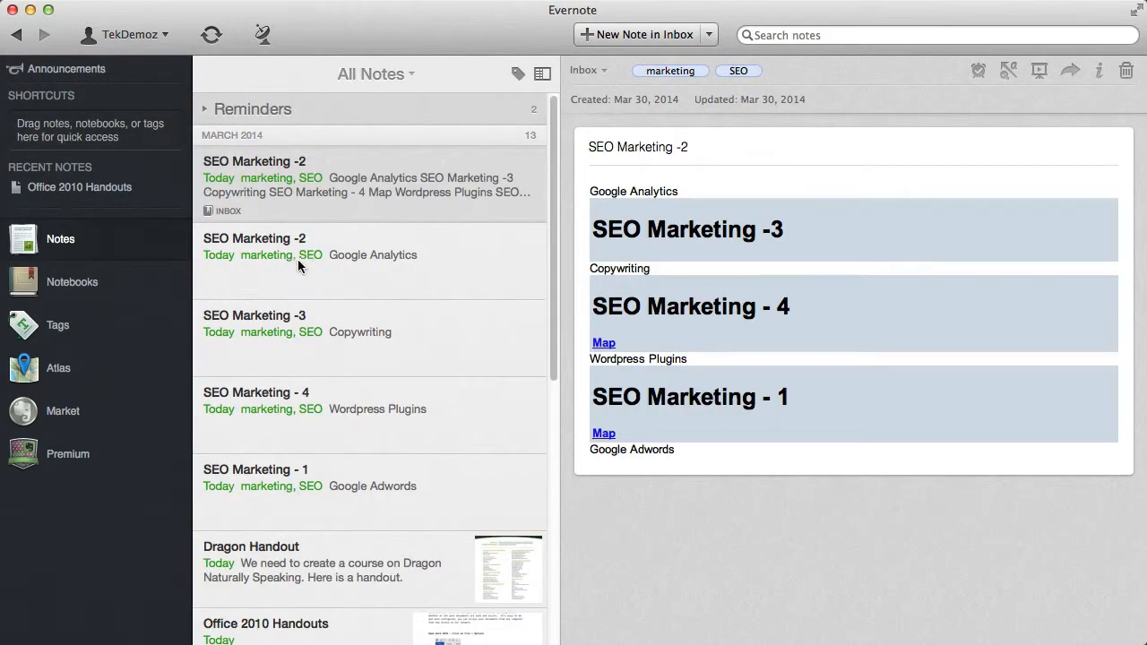
{"action": "right_click", "coordinate": [362, 179]}
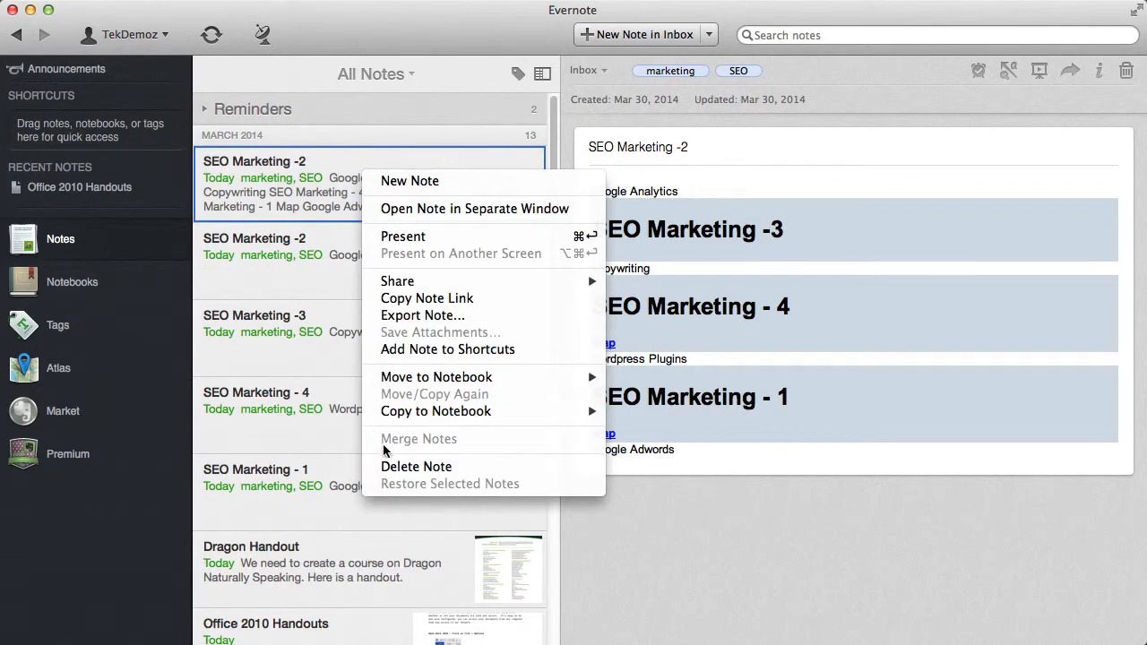
{"action": "left_click", "coordinate": [399, 467]}
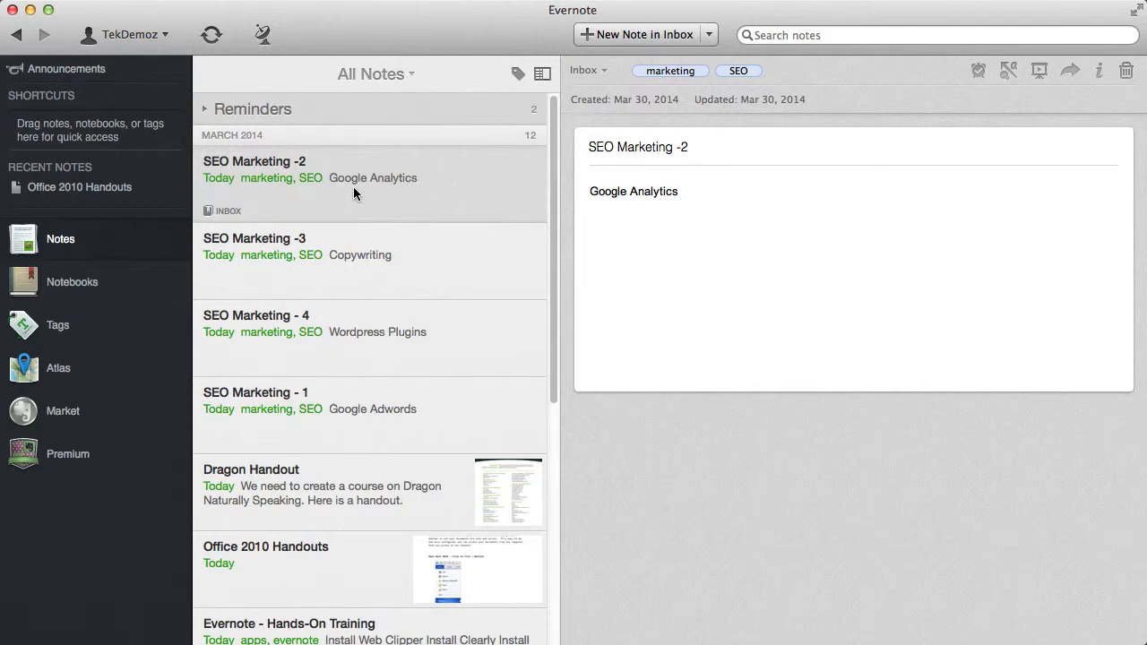
- Create a table of contents note from the four individual SEO Marketing notes
{"action": "left_click", "coordinate": [728, 75]}
{"action": "left_click", "coordinate": [342, 404], "text": "shift"}
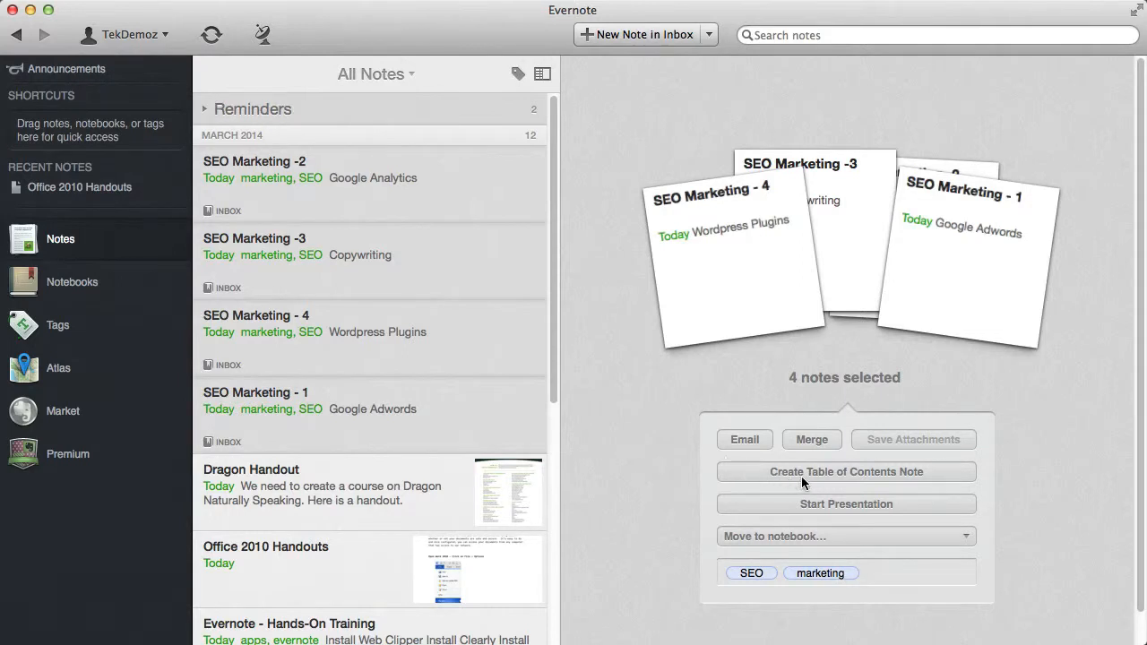
{"action": "left_click", "coordinate": [826, 472]}
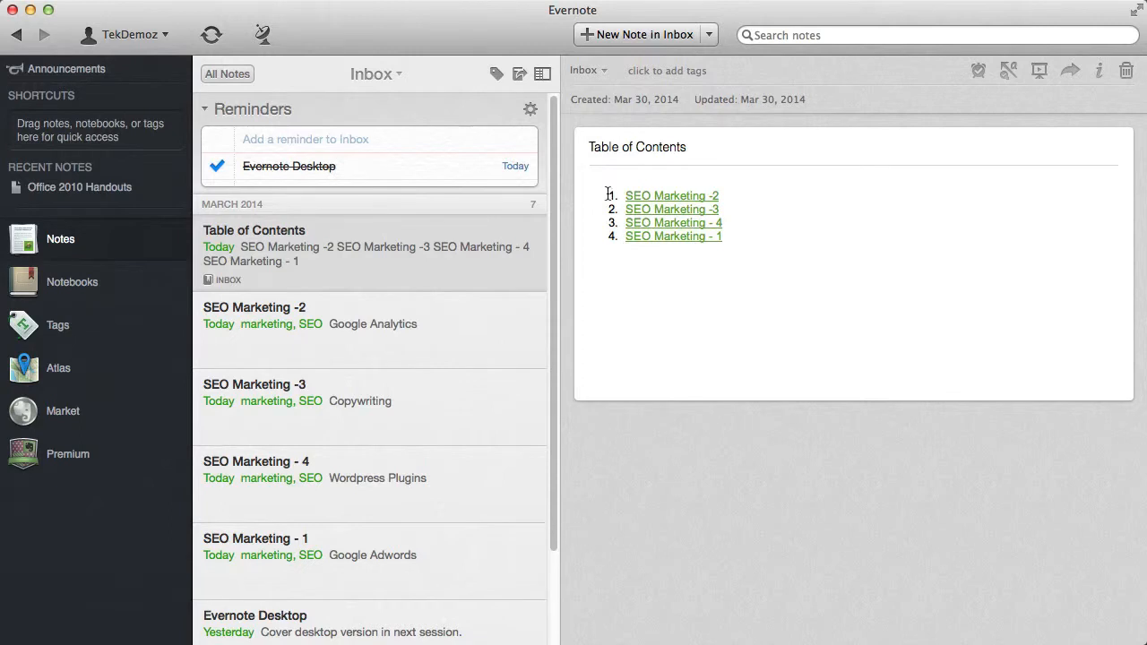
- Follow the table of contents links to SEO Marketing -2 and SEO Marketing - 4, returning to the Table of Contents note after each
{"action": "left_click", "coordinate": [673, 197]}
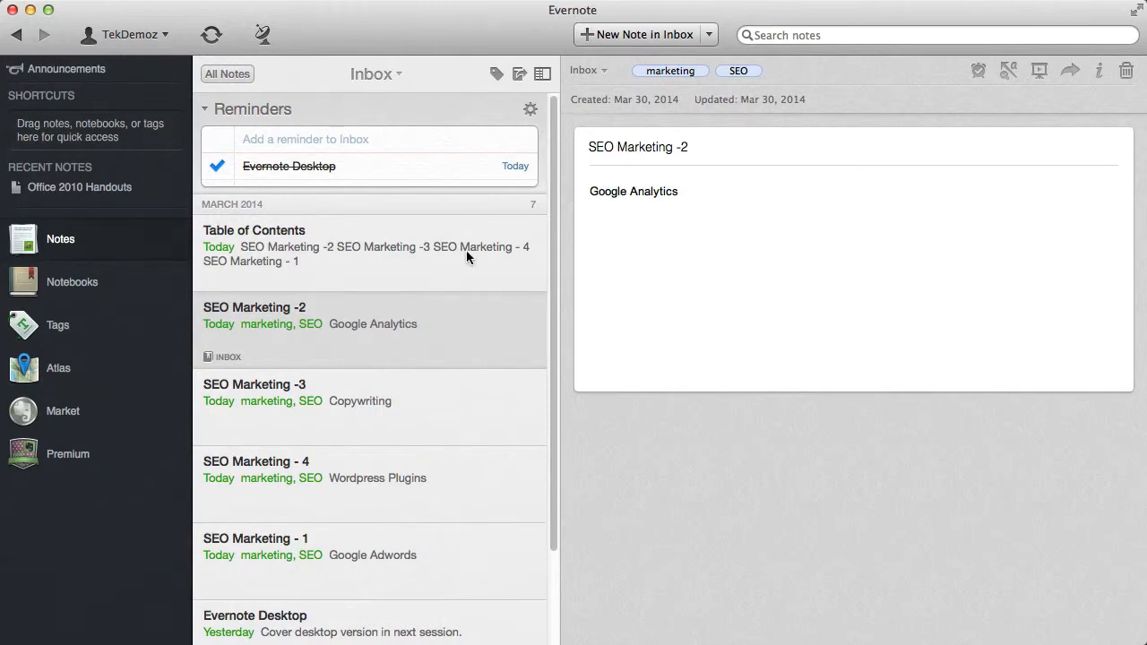
{"action": "left_click", "coordinate": [352, 249]}
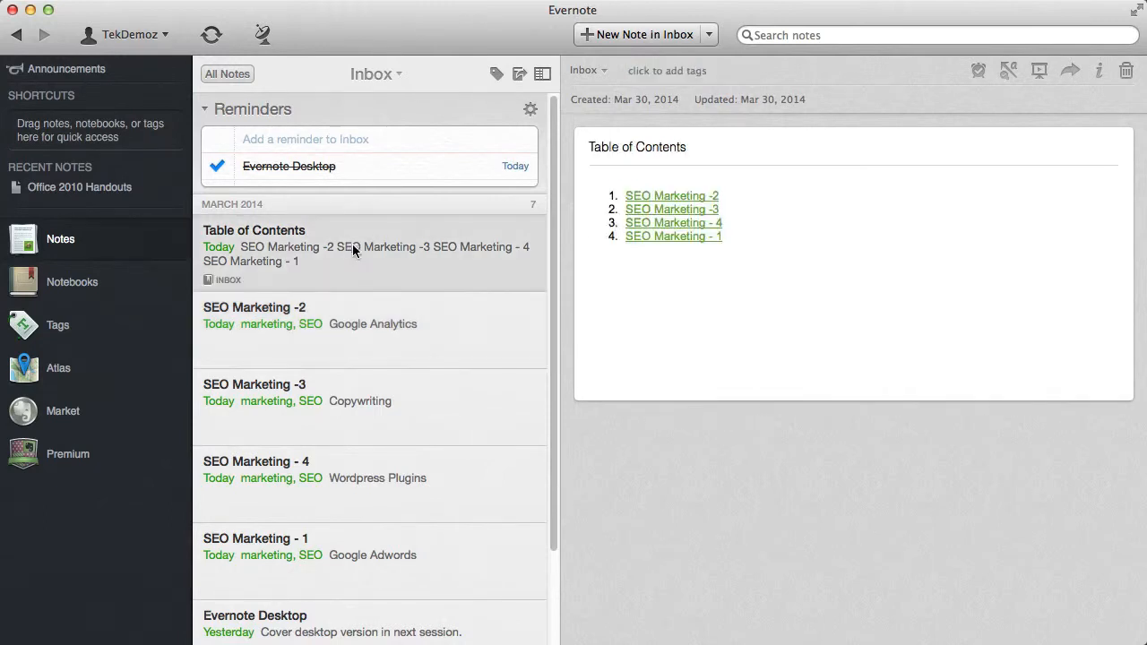
{"action": "left_click", "coordinate": [672, 223]}
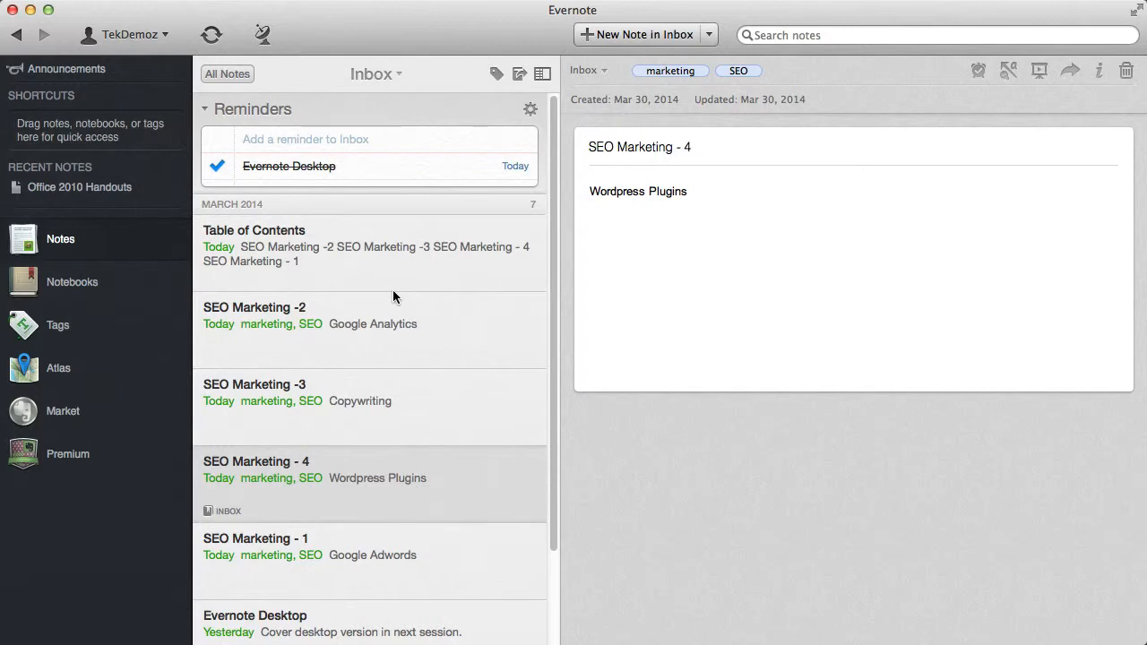
{"action": "left_click", "coordinate": [276, 252]}
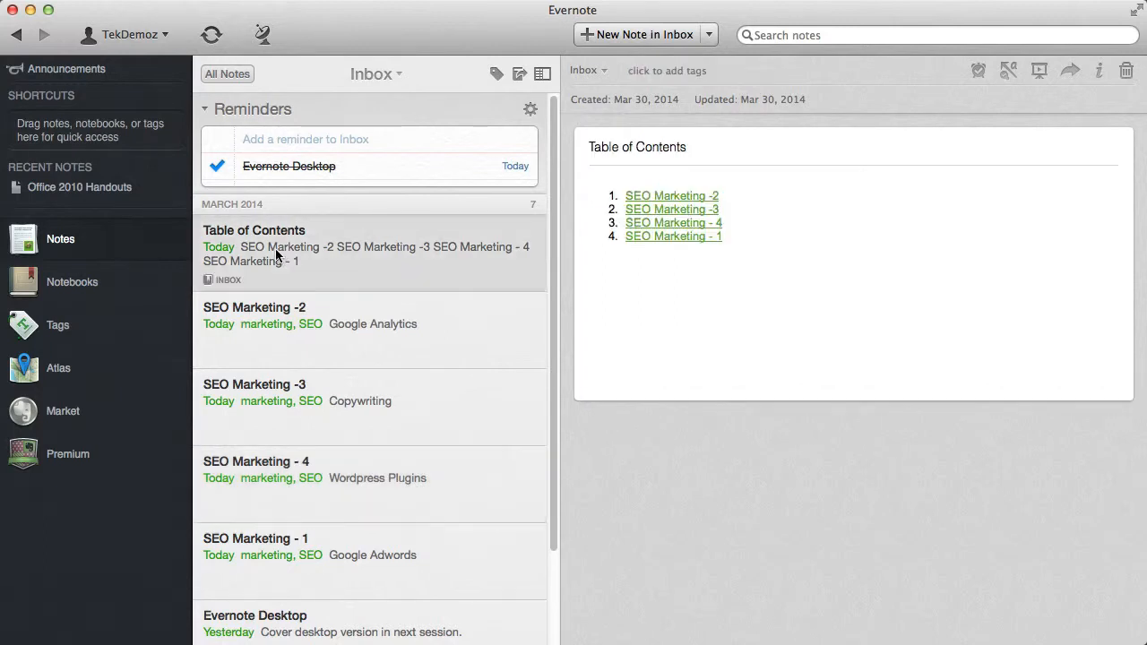